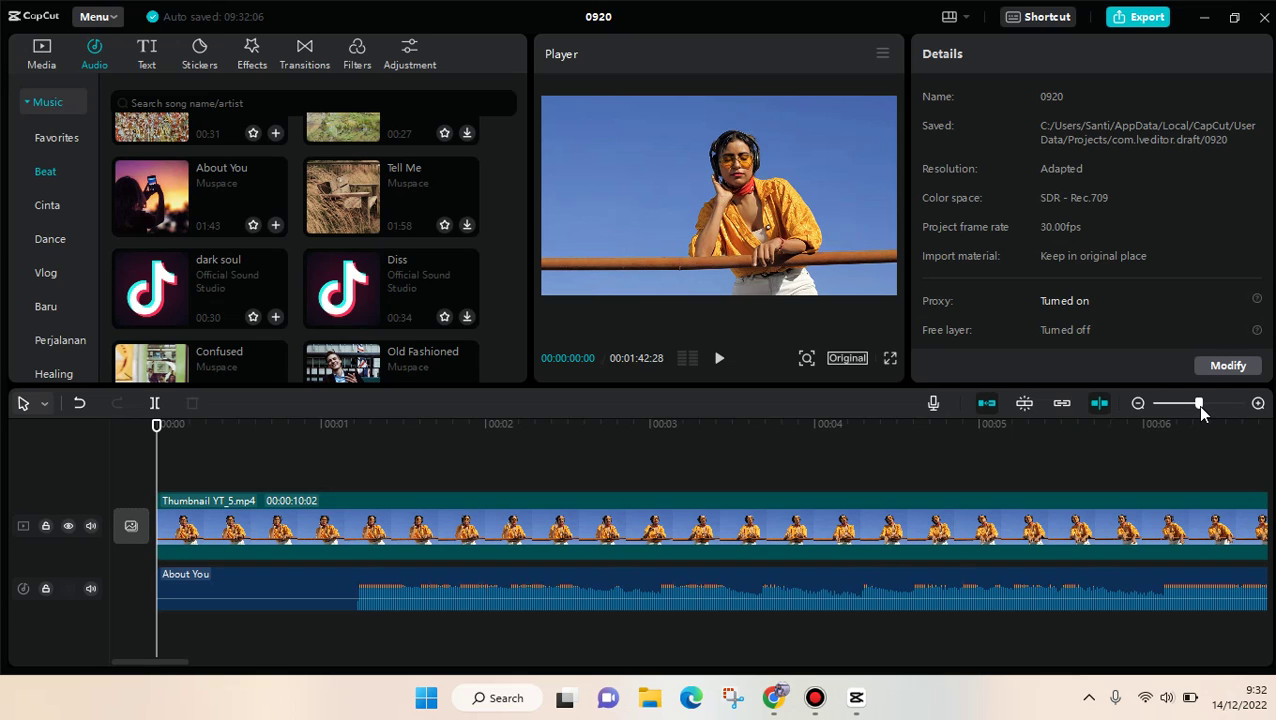
# Fit the whole project in the timeline, preview it briefly, and return to the start
pyautogui.moveTo(1200, 403); pyautogui.dragTo(1187, 403)
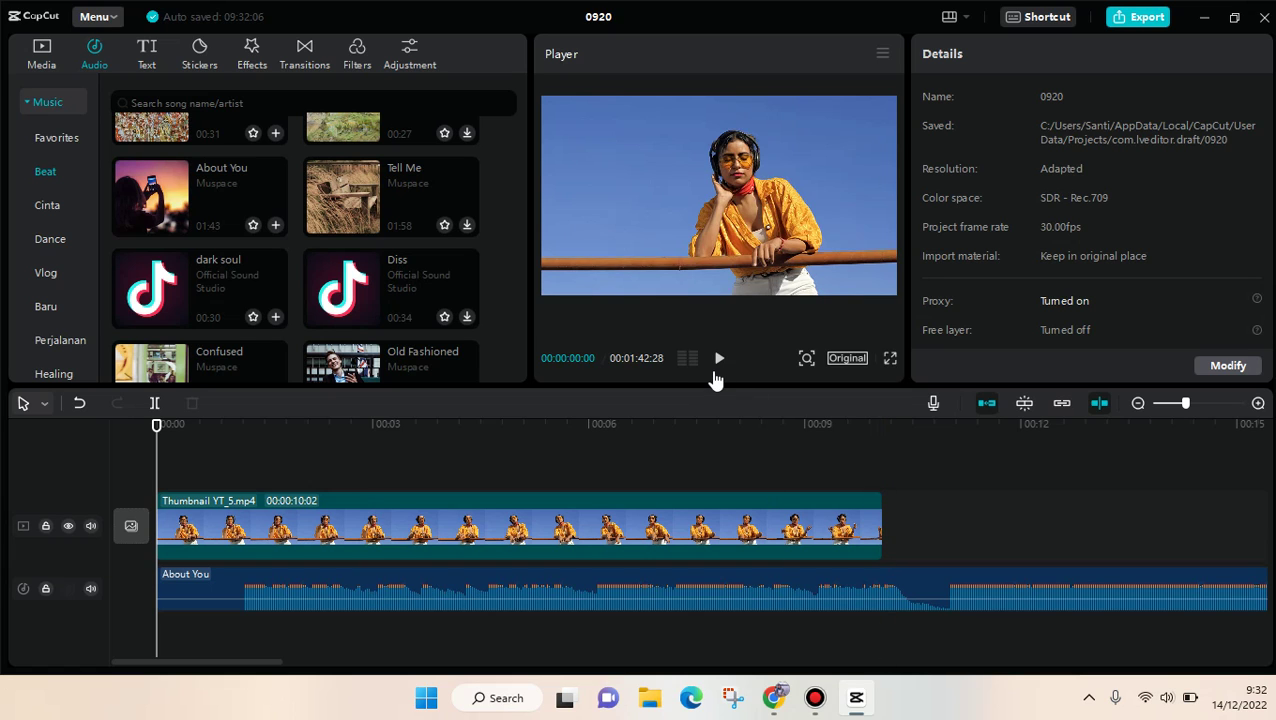
pyautogui.press('space')
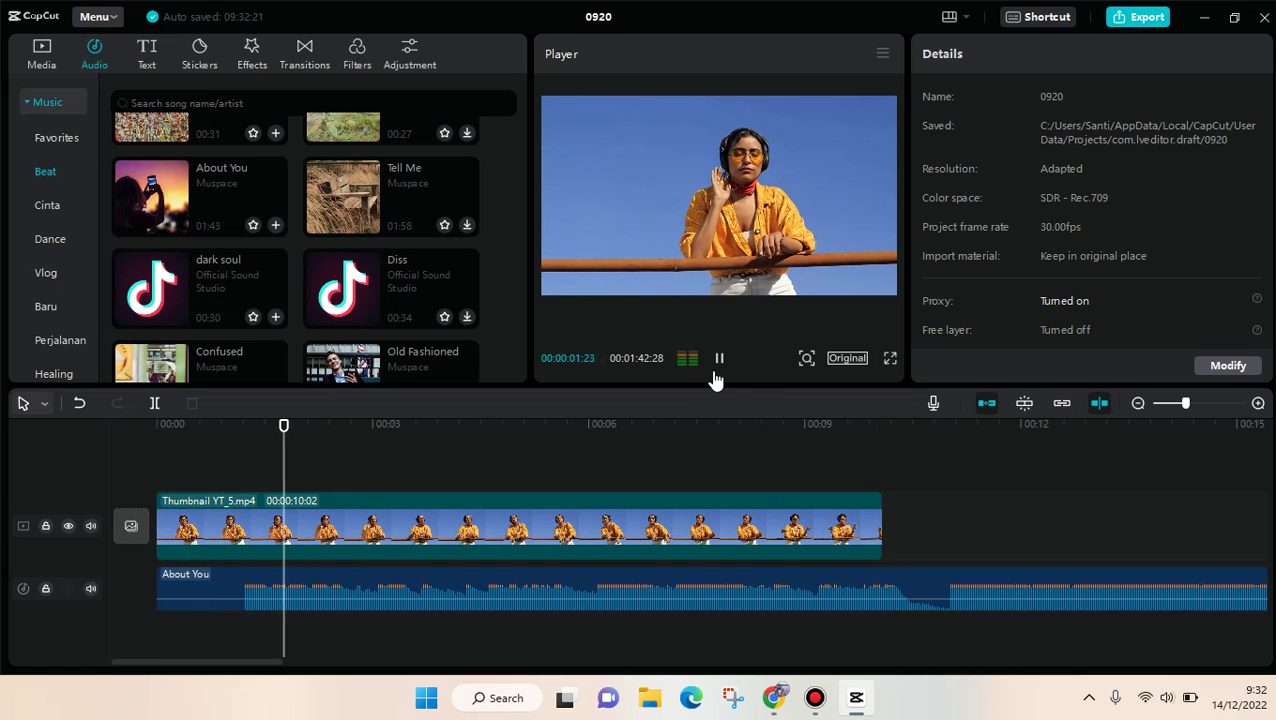
pyautogui.press('space')
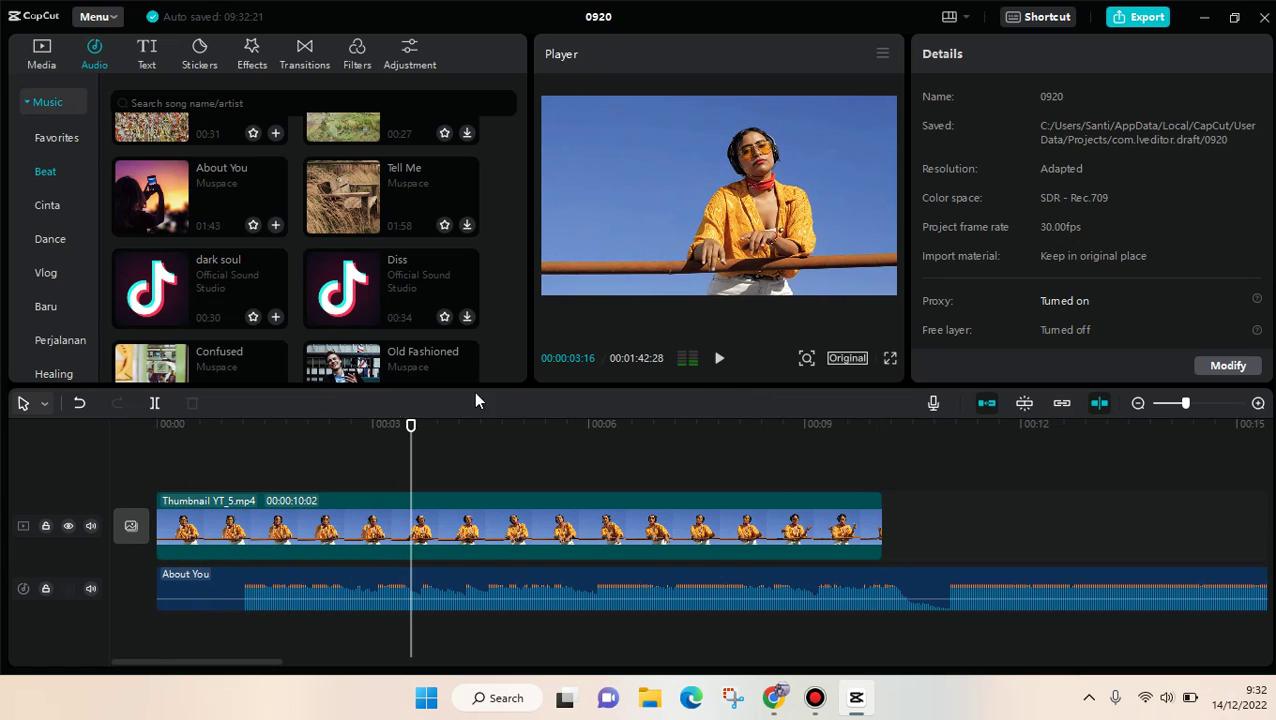
pyautogui.click(158, 445)
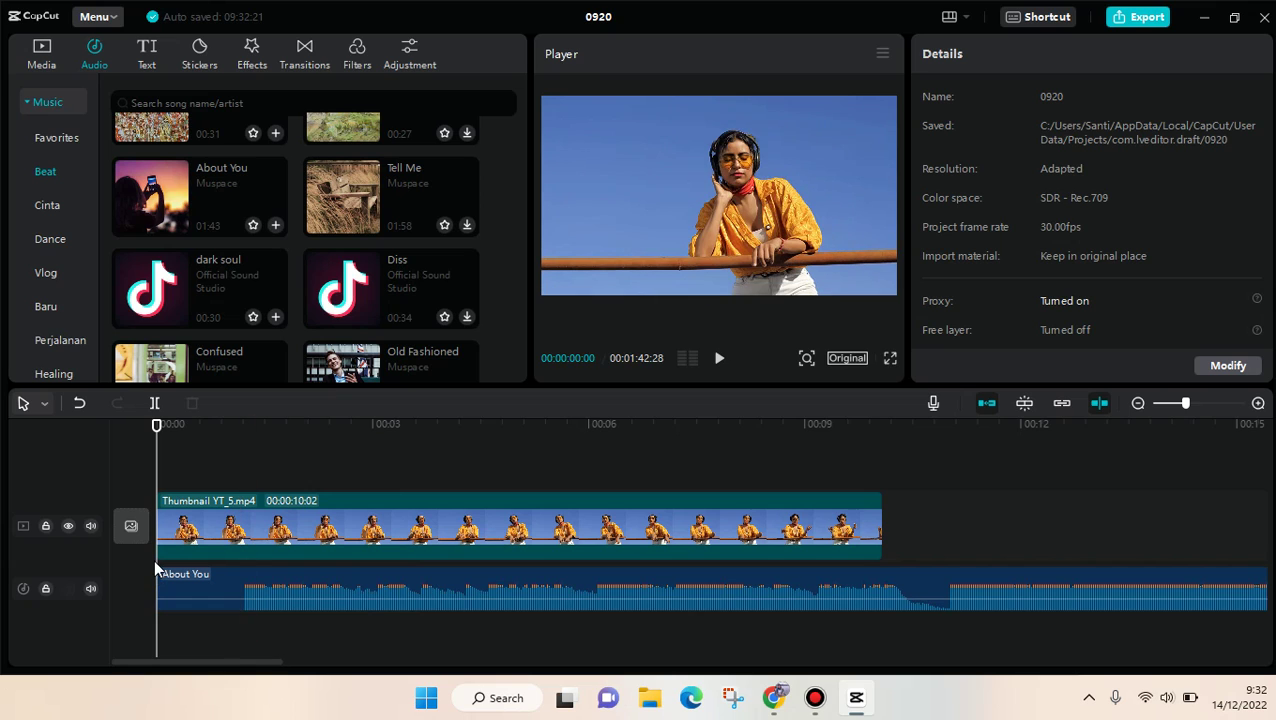
# Add a duplicate About You track beneath the existing About You clip
pyautogui.click(211, 588)
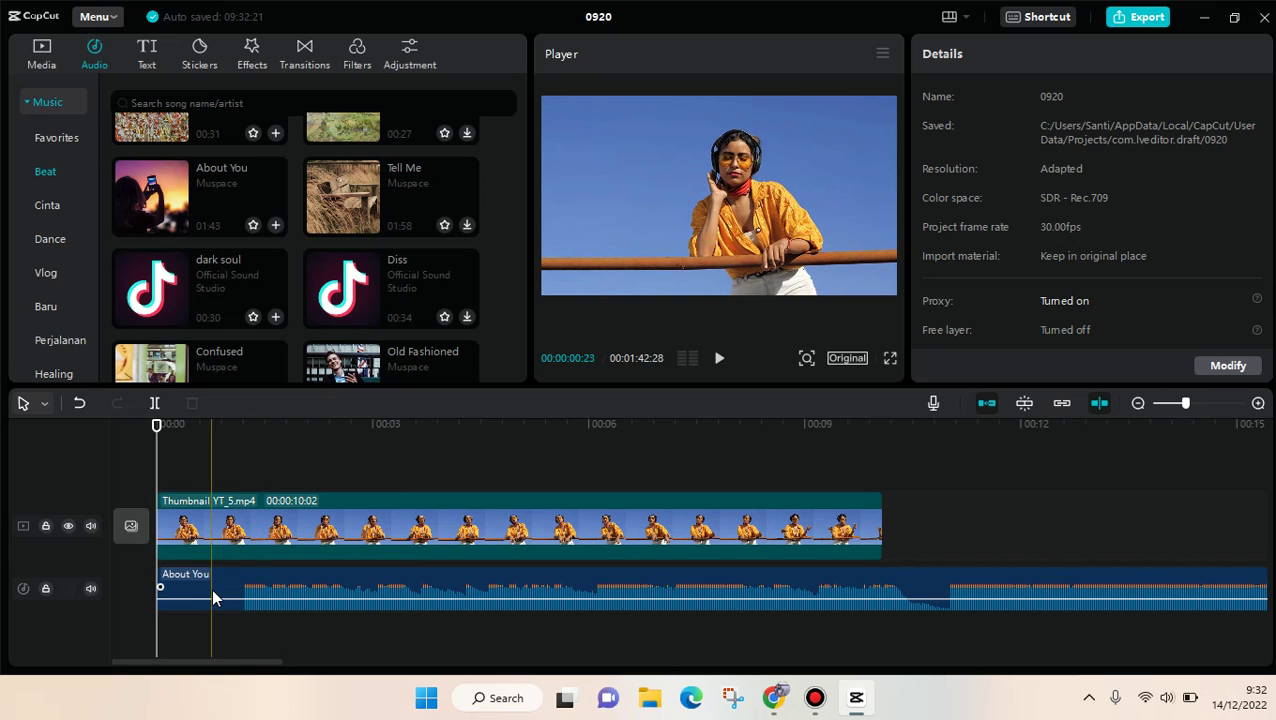
pyautogui.rightClick(225, 588)
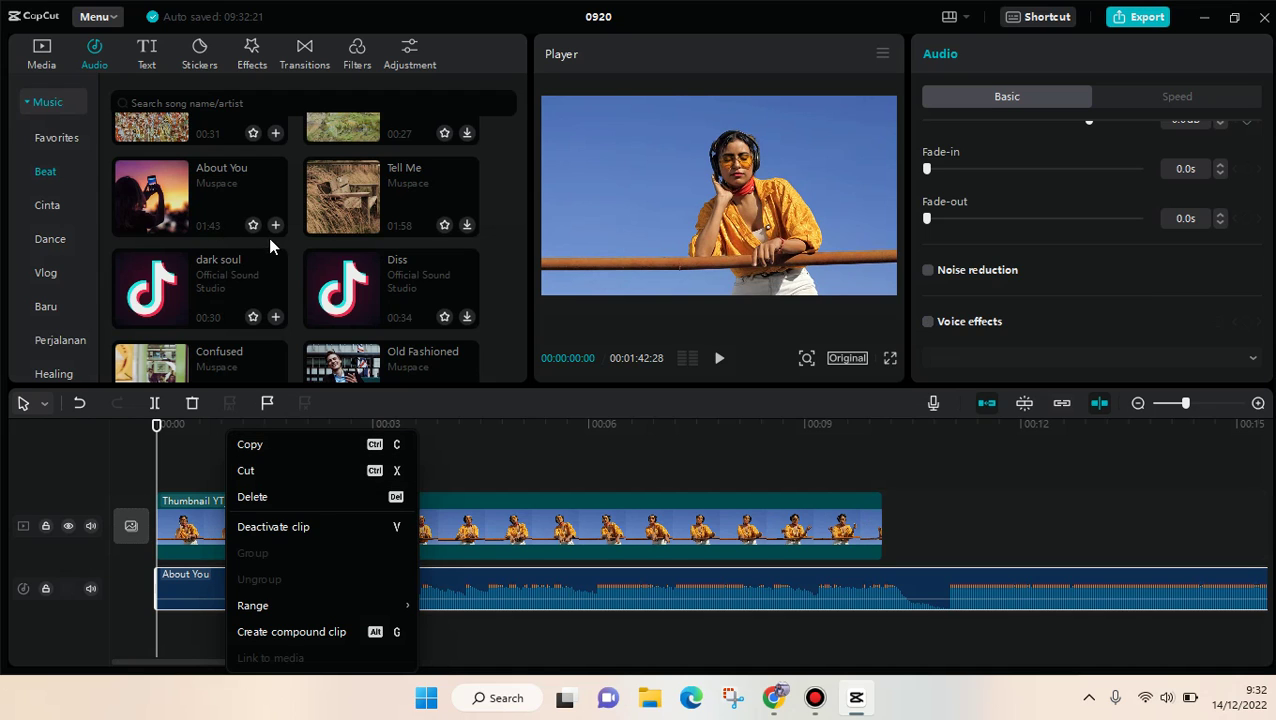
pyautogui.click(510, 368)
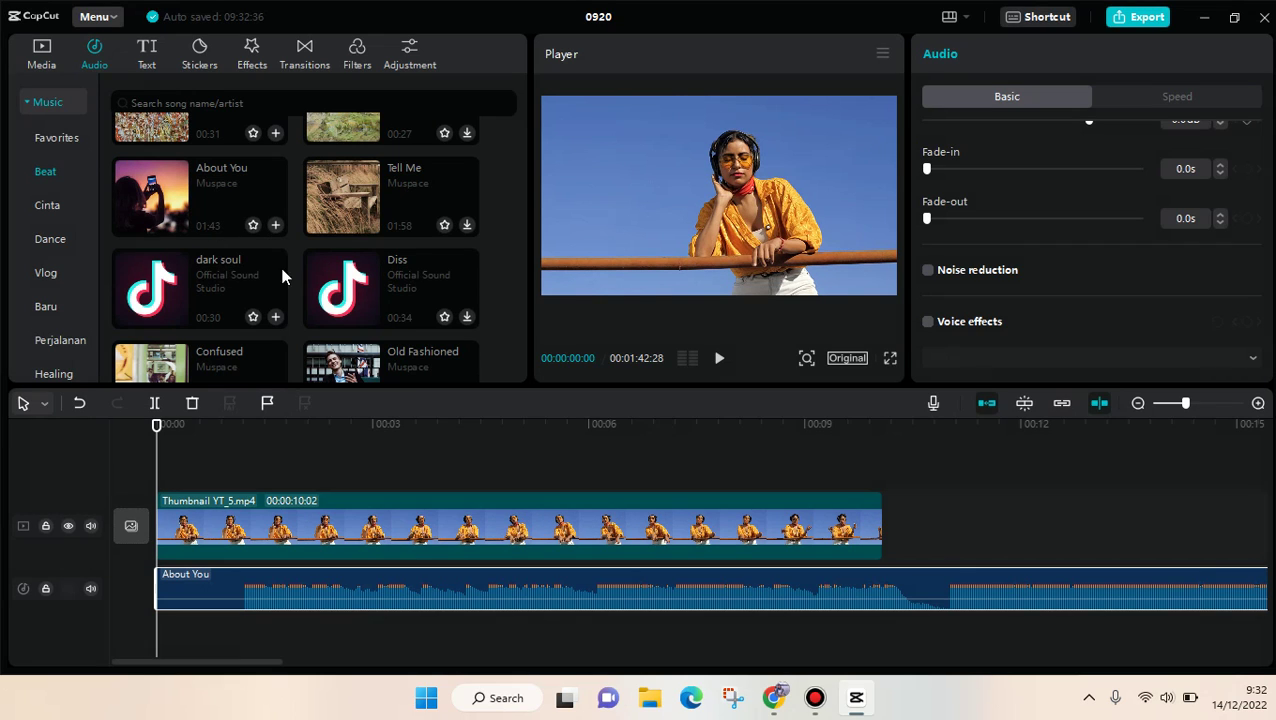
pyautogui.click(275, 225)
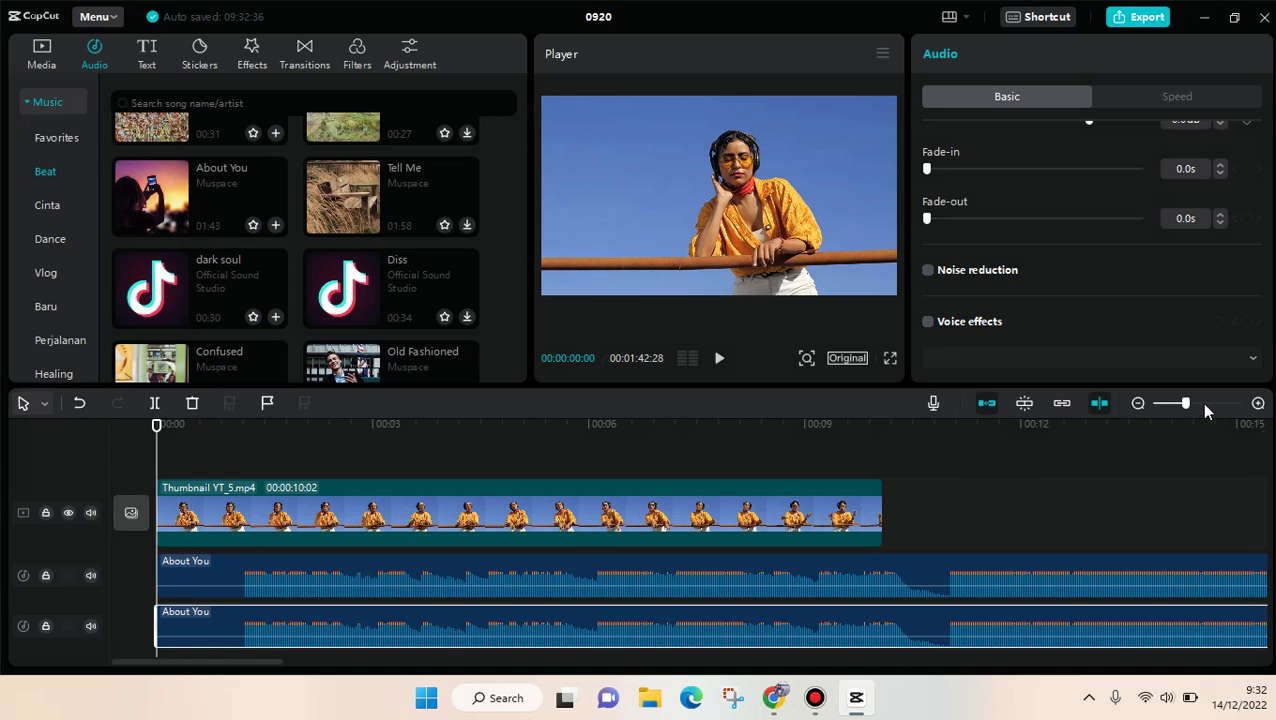
# Zoom into the opening seconds and shift the lower About You clip slightly later
pyautogui.moveTo(1188, 403); pyautogui.dragTo(1205, 403)
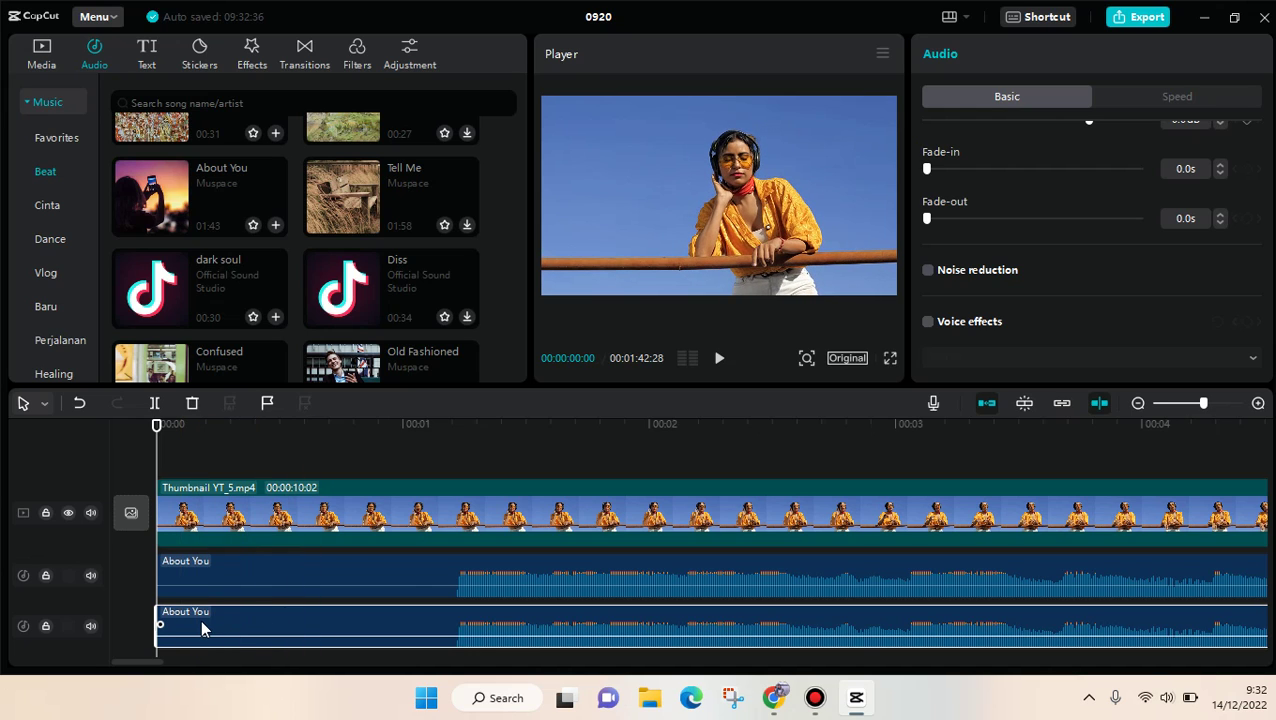
pyautogui.moveTo(210, 628); pyautogui.dragTo(230, 628)
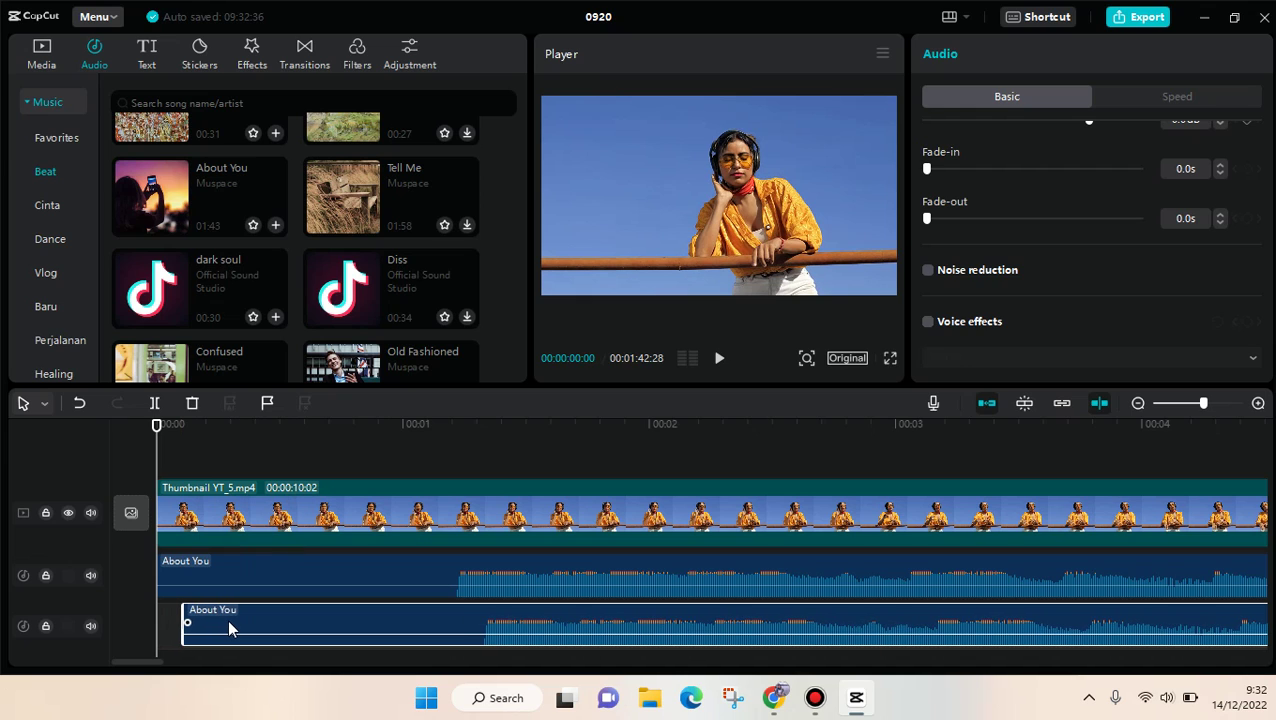
pyautogui.moveTo(230, 628); pyautogui.dragTo(244, 628)
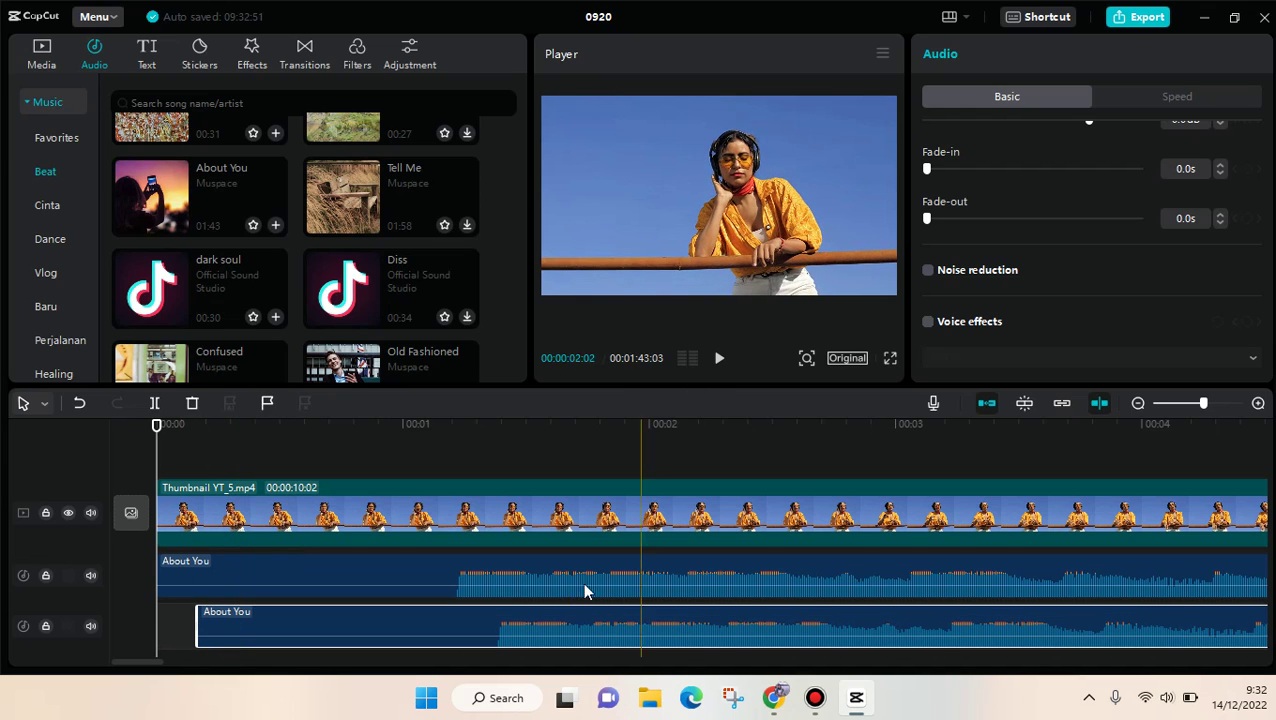
# Play back briefly to hear the two overlapping About You tracks
pyautogui.click(721, 358)
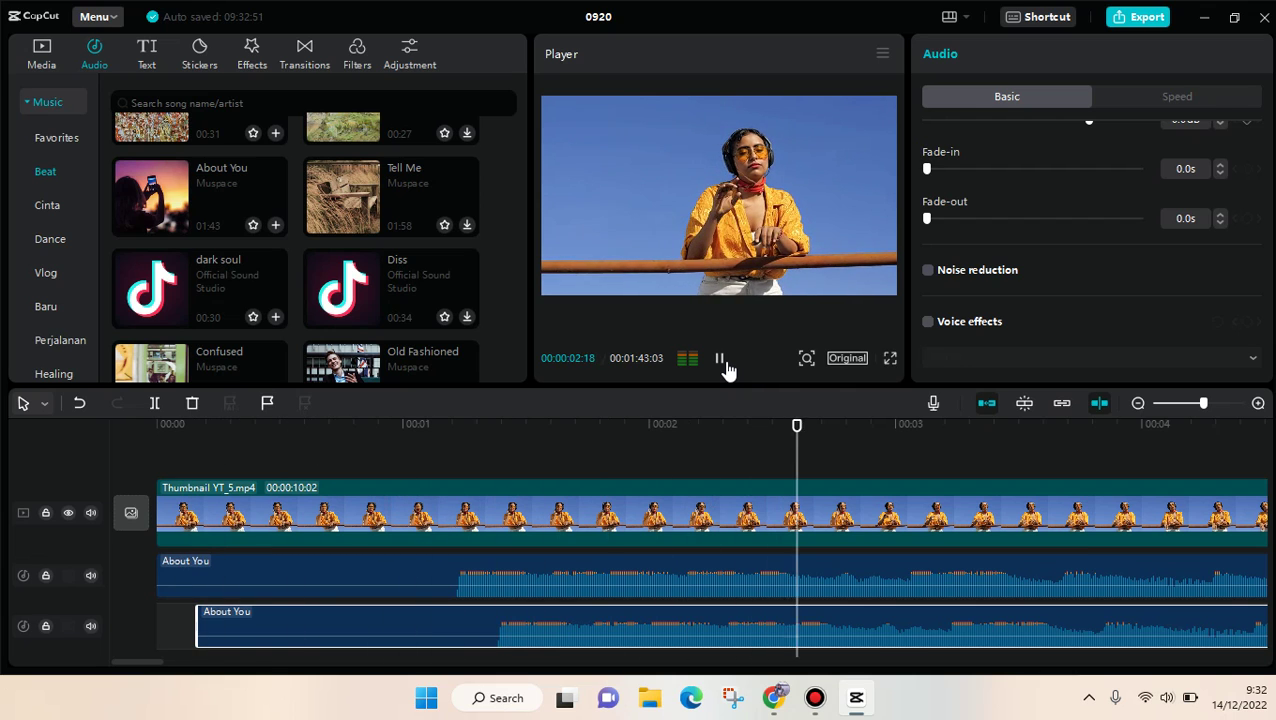
pyautogui.click(721, 358)
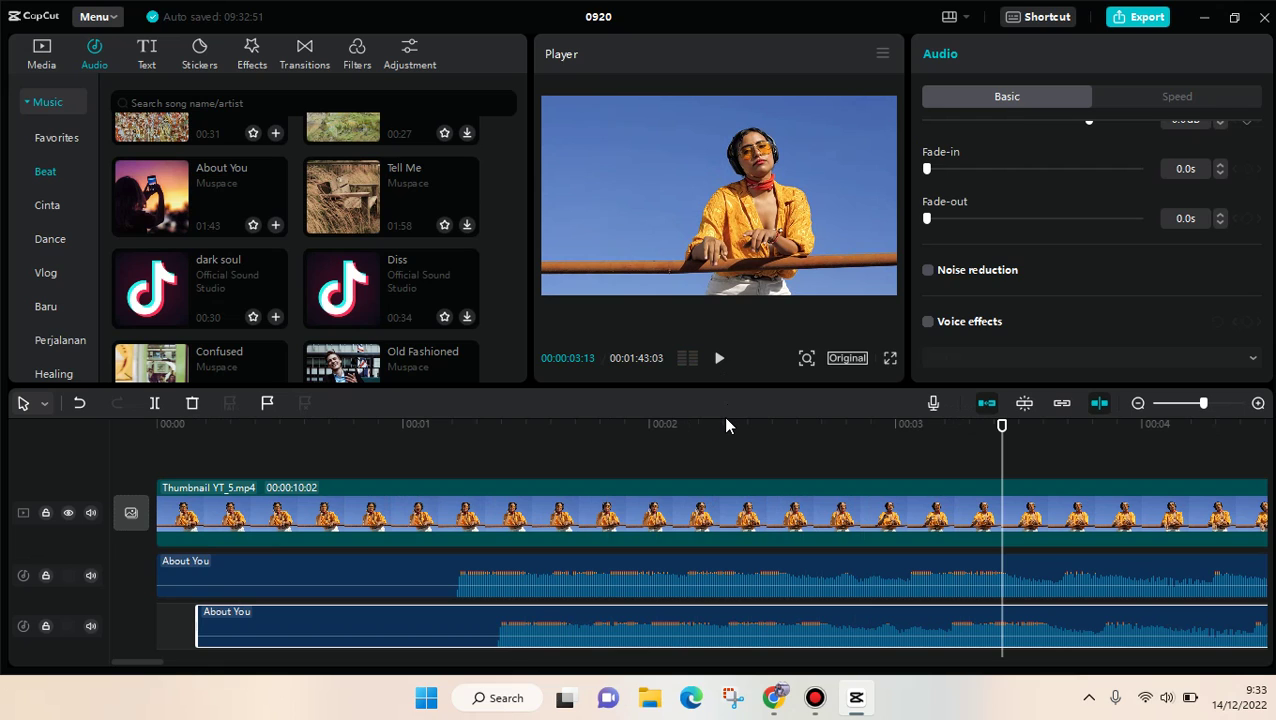
pyautogui.click(659, 527)
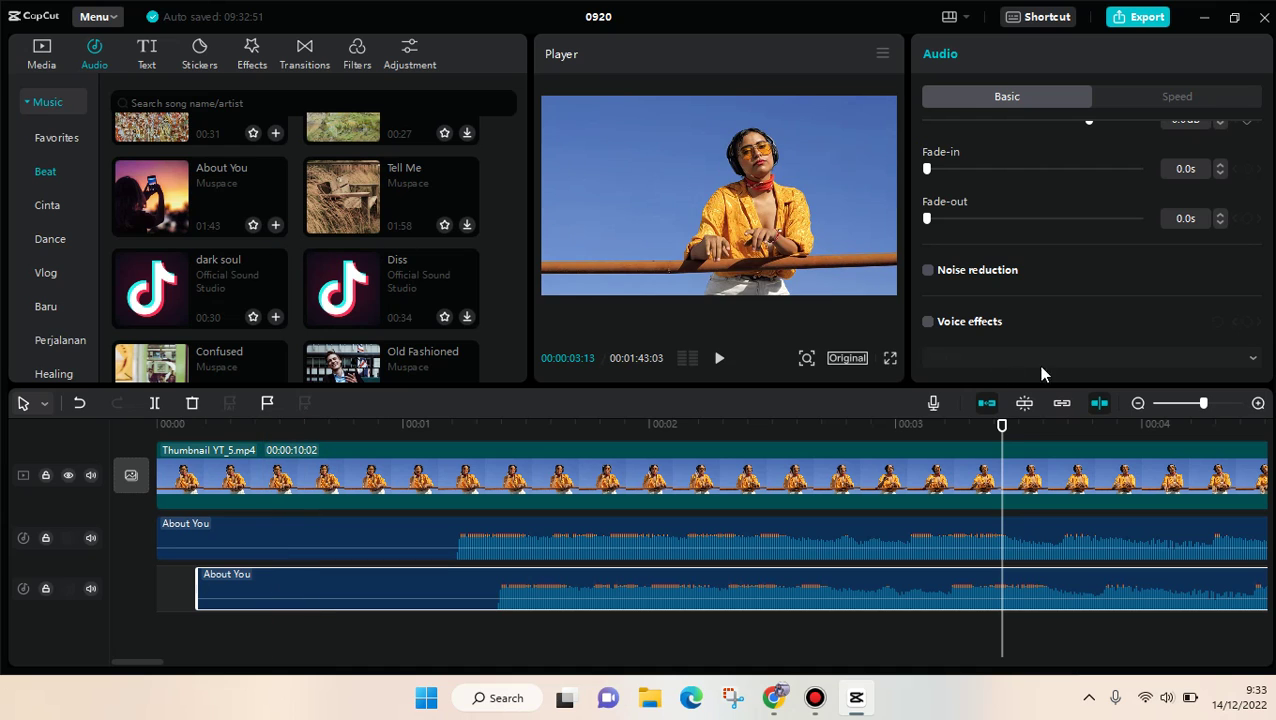
# Add a third About You track and drag it to start after the second copy
pyautogui.moveTo(1002, 432); pyautogui.dragTo(156, 432)
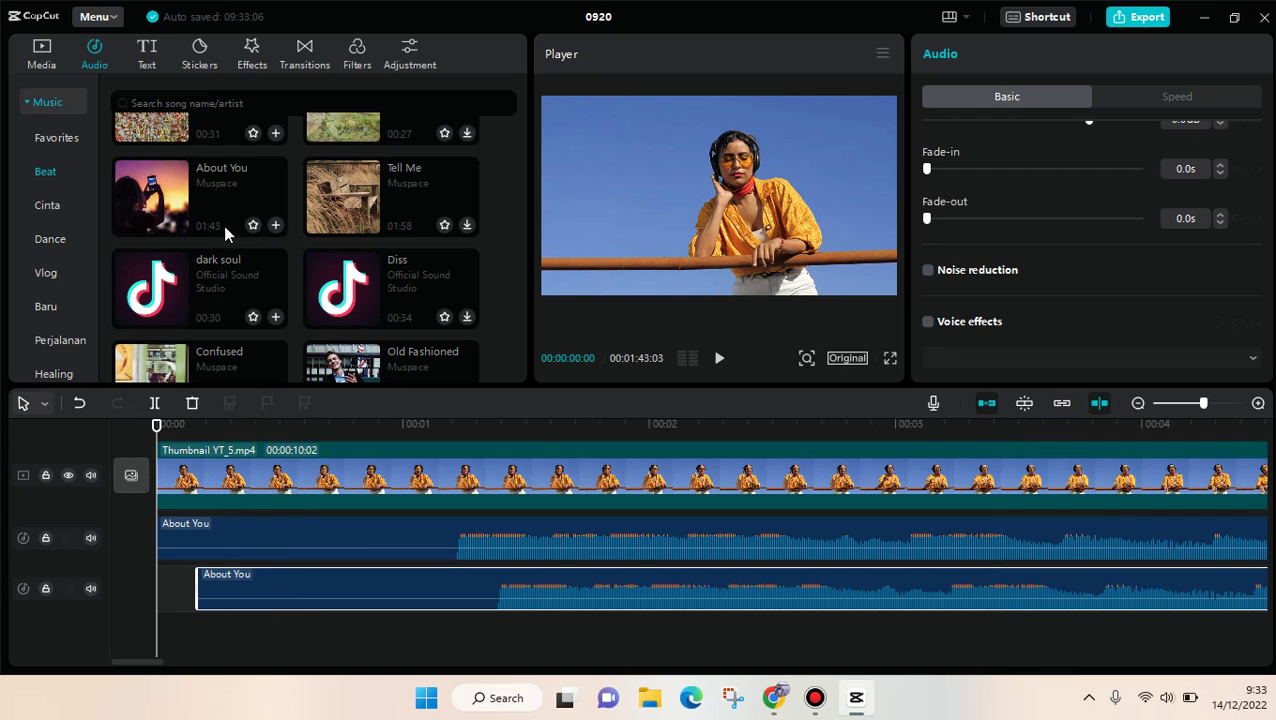
pyautogui.click(275, 225)
pyautogui.click(240, 640)
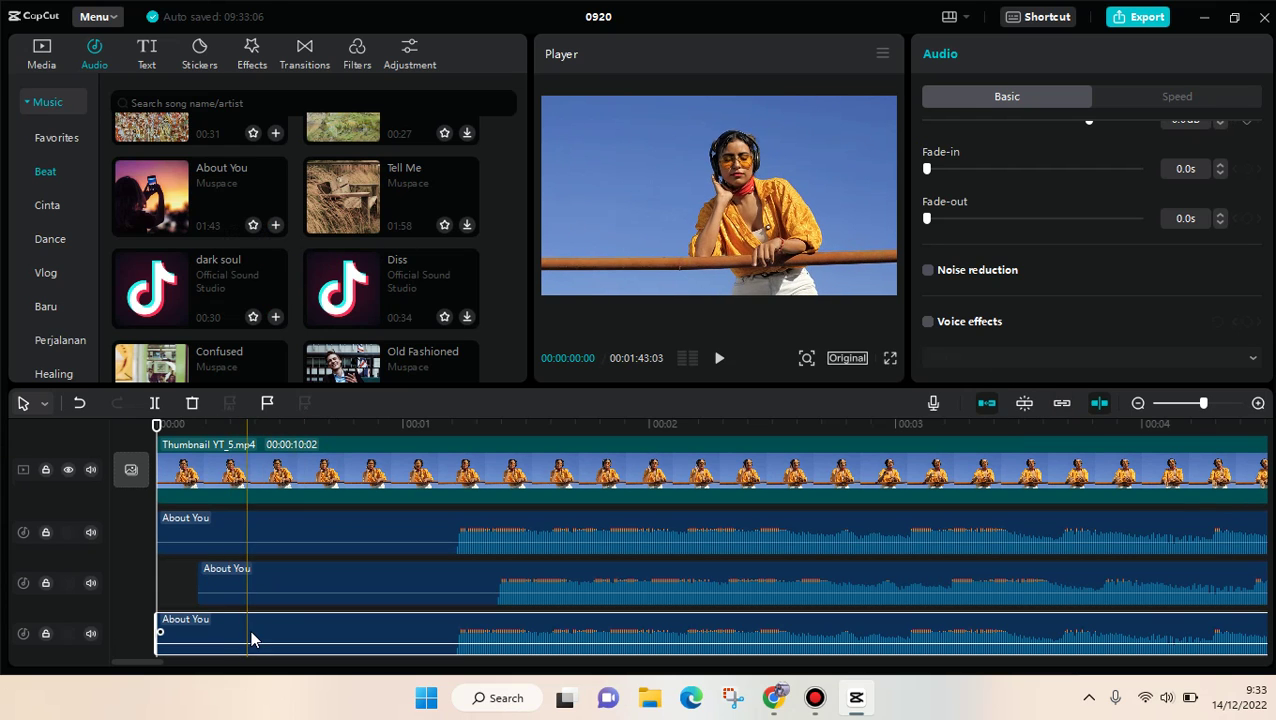
pyautogui.moveTo(255, 639); pyautogui.dragTo(319, 641)
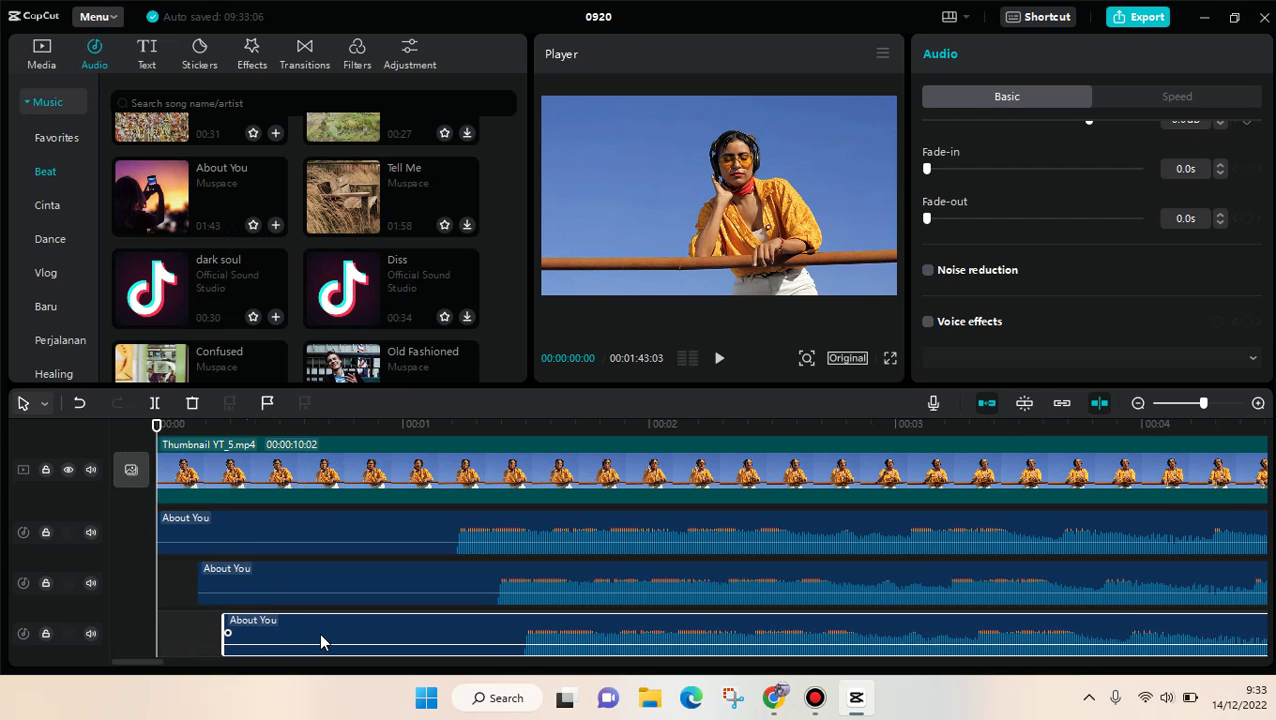
pyautogui.moveTo(319, 641); pyautogui.dragTo(330, 645)
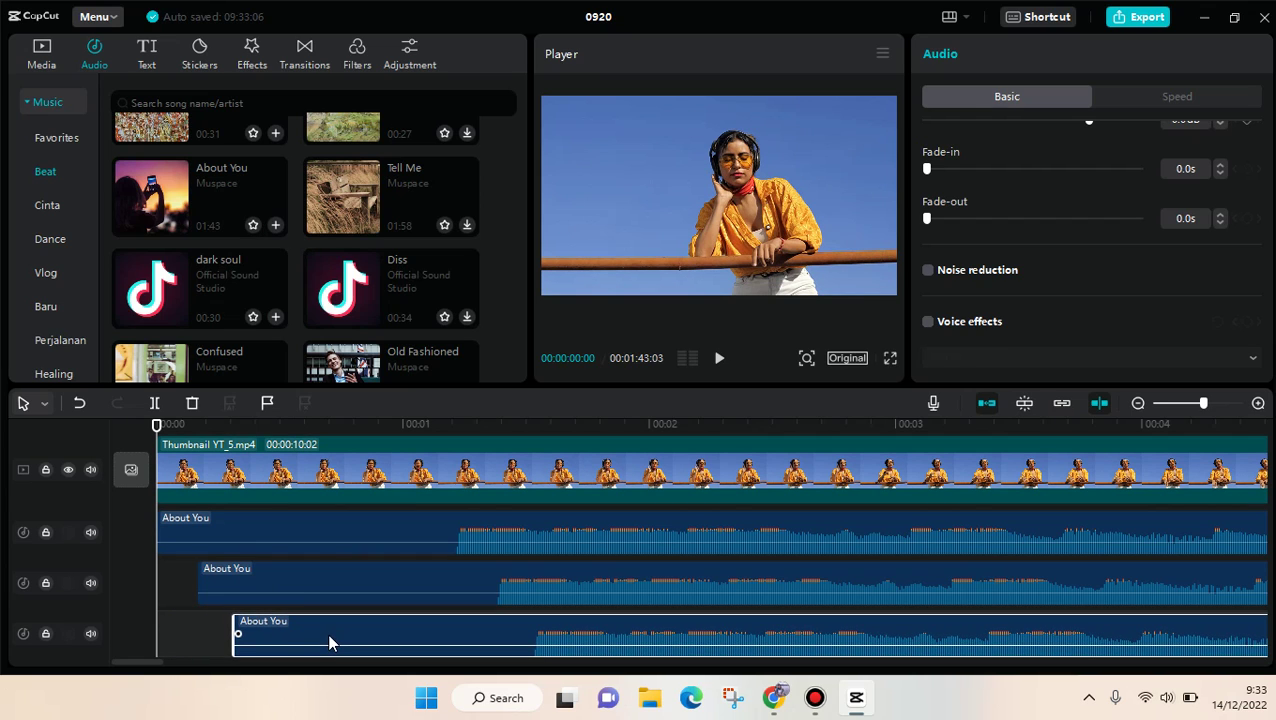
pyautogui.click(336, 647)
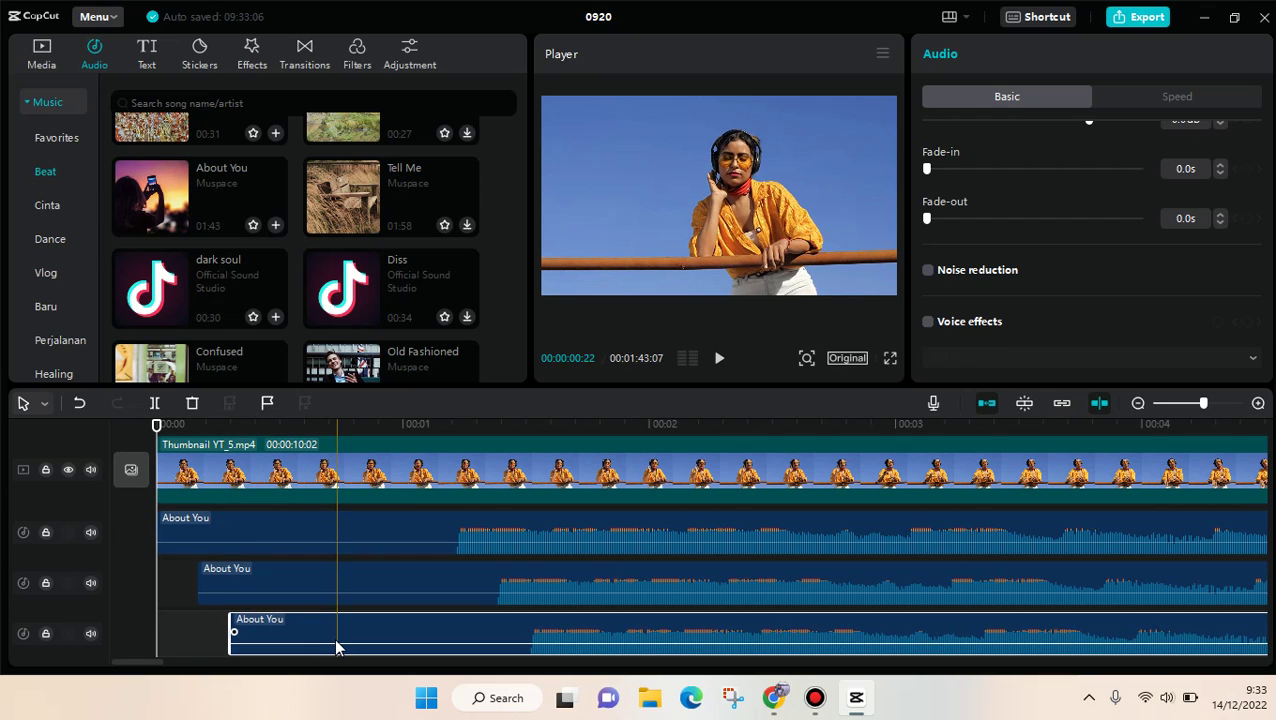
pyautogui.click(720, 358)
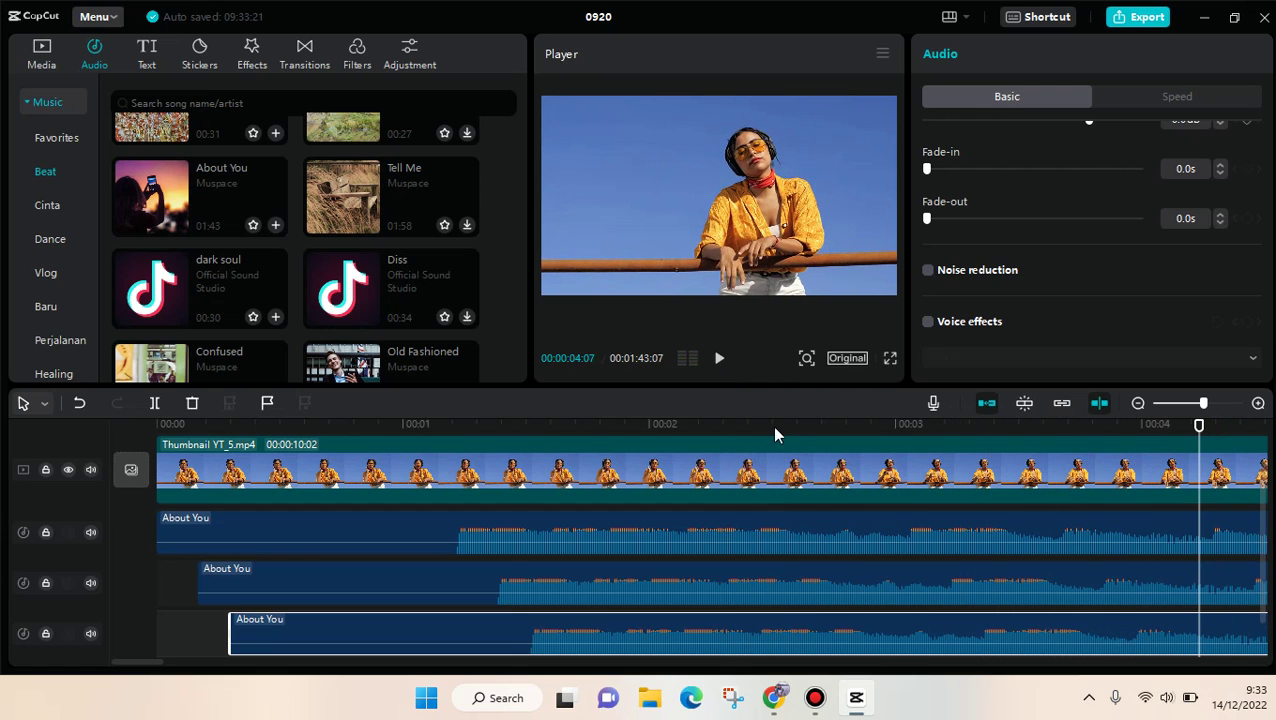
pyautogui.moveTo(834, 425); pyautogui.dragTo(509, 428)
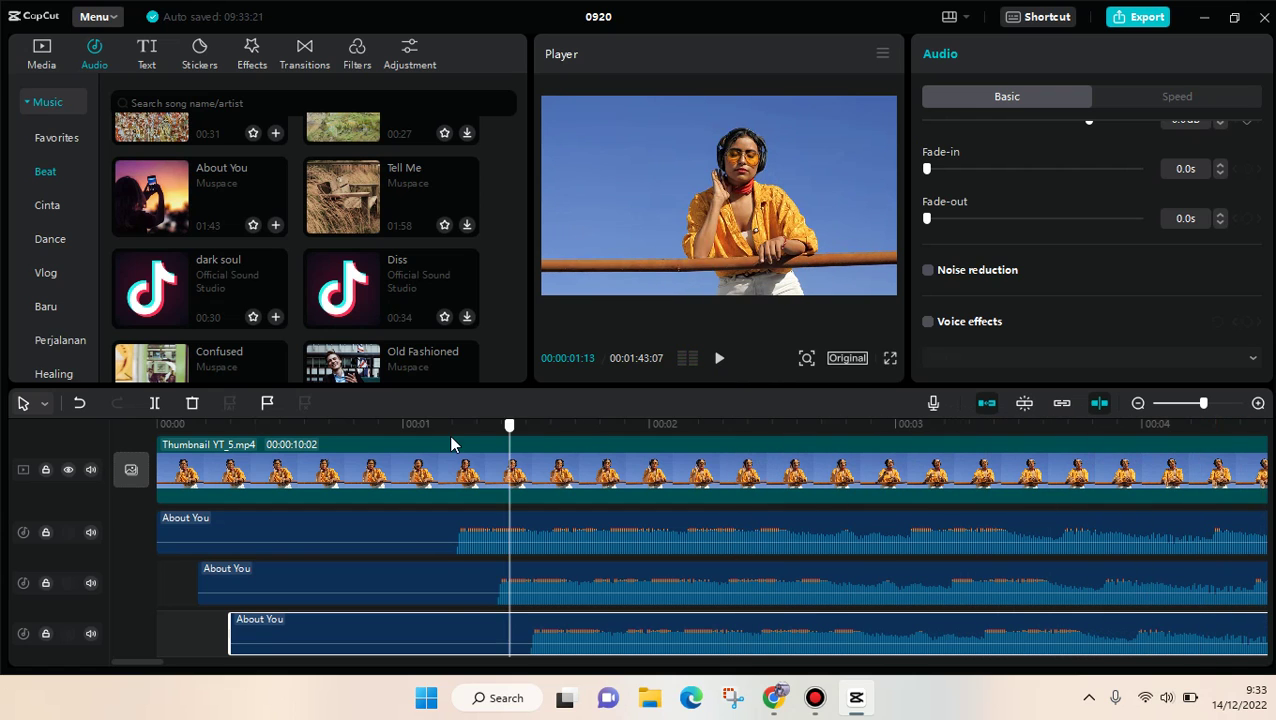
pyautogui.click(719, 358)
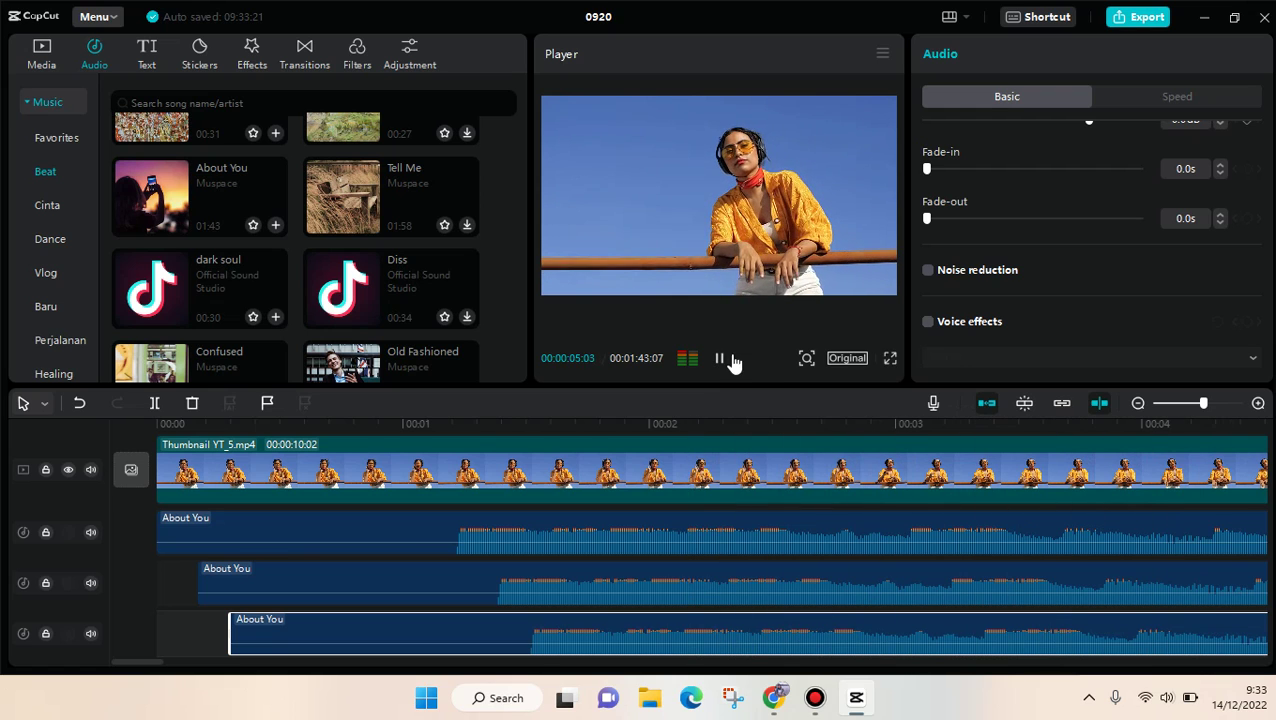
pyautogui.click(727, 360)
pyautogui.scroll(1, 1016, 472)
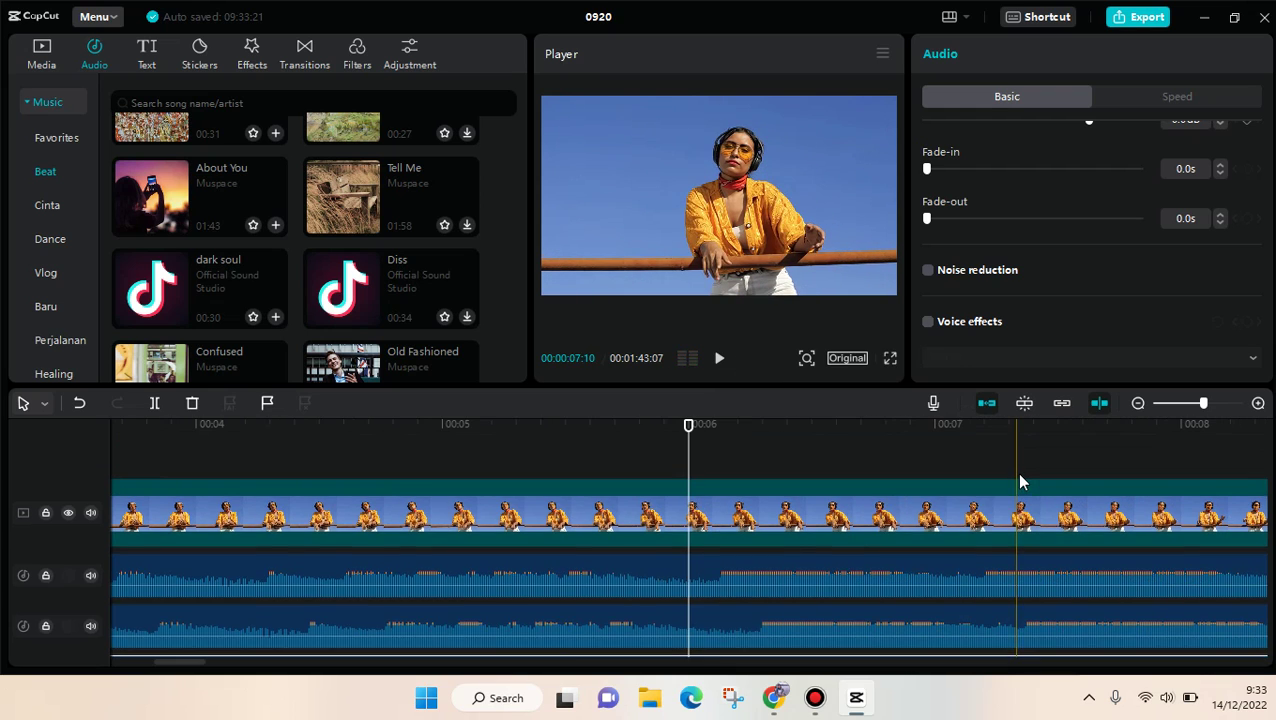